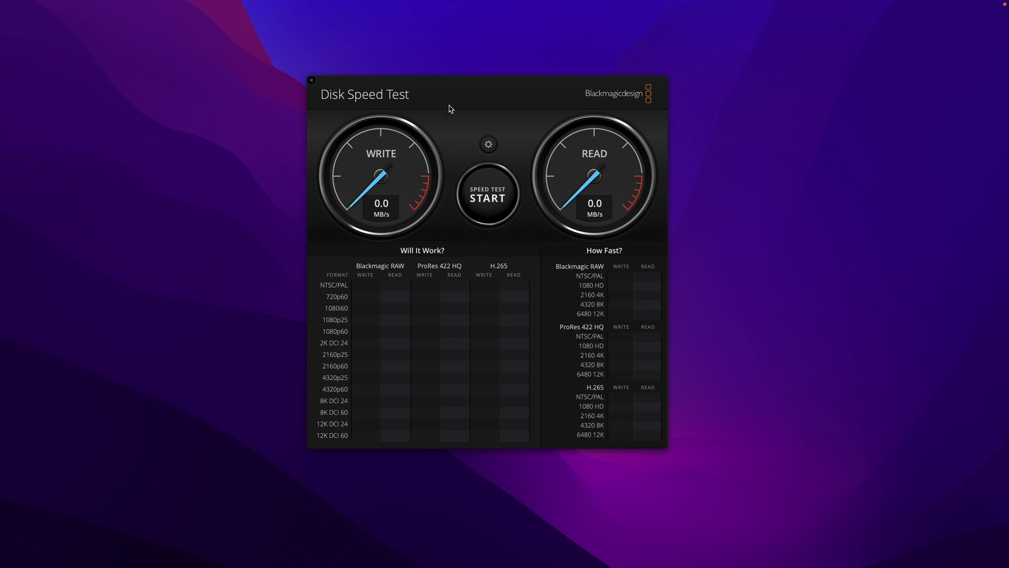
# Run the Disk Speed Test benchmark, reaching 3959.5 MB/s write and 5416.9 MB/s read.
pyautogui.click(489, 206)
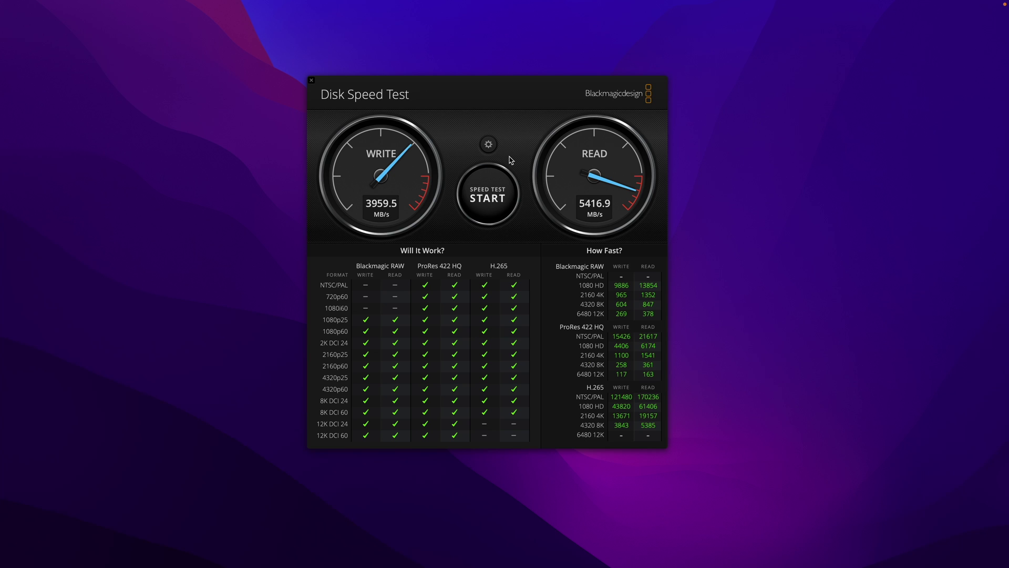
# Make the T7 drive the test target and benchmark it at 912.4 MB/s write, 737.6 MB/s read.
pyautogui.click(488, 144)
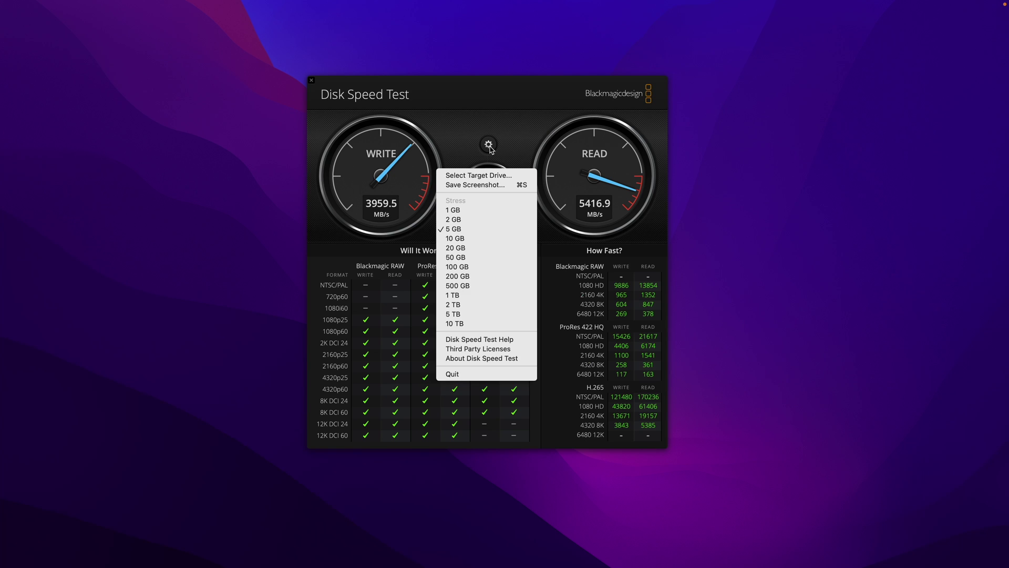
pyautogui.click(487, 178)
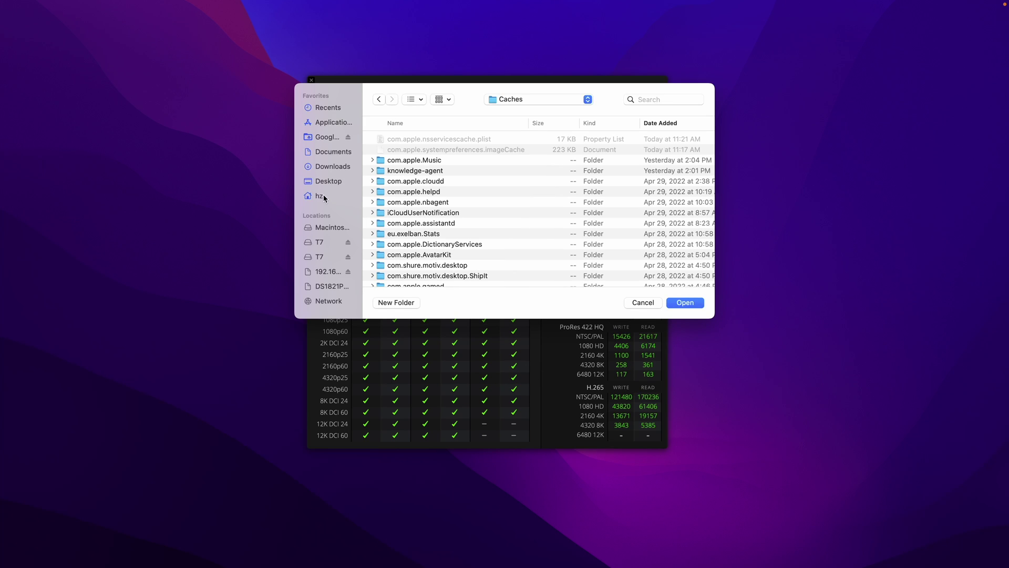
pyautogui.click(326, 242)
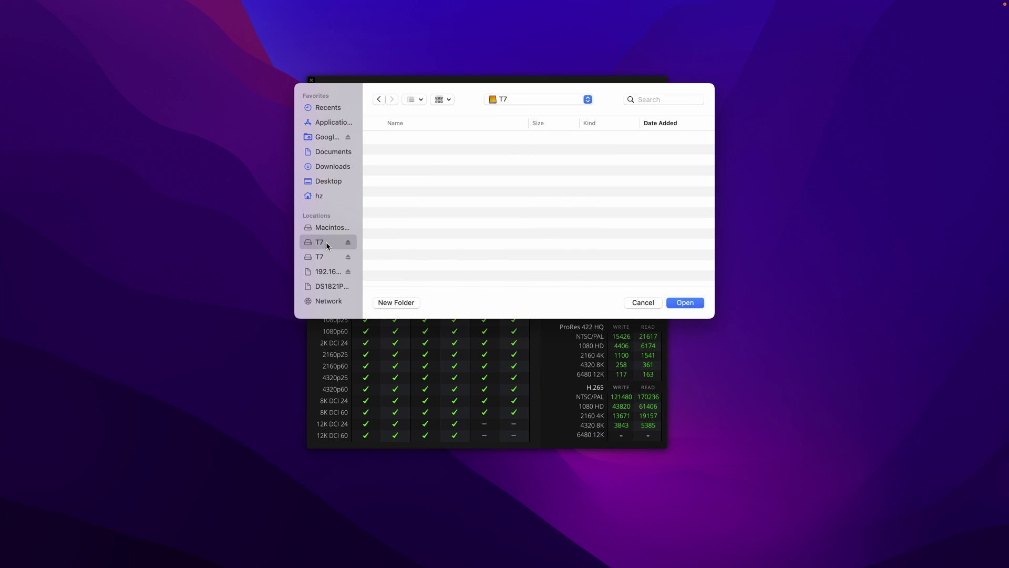
pyautogui.click(685, 303)
pyautogui.click(488, 194)
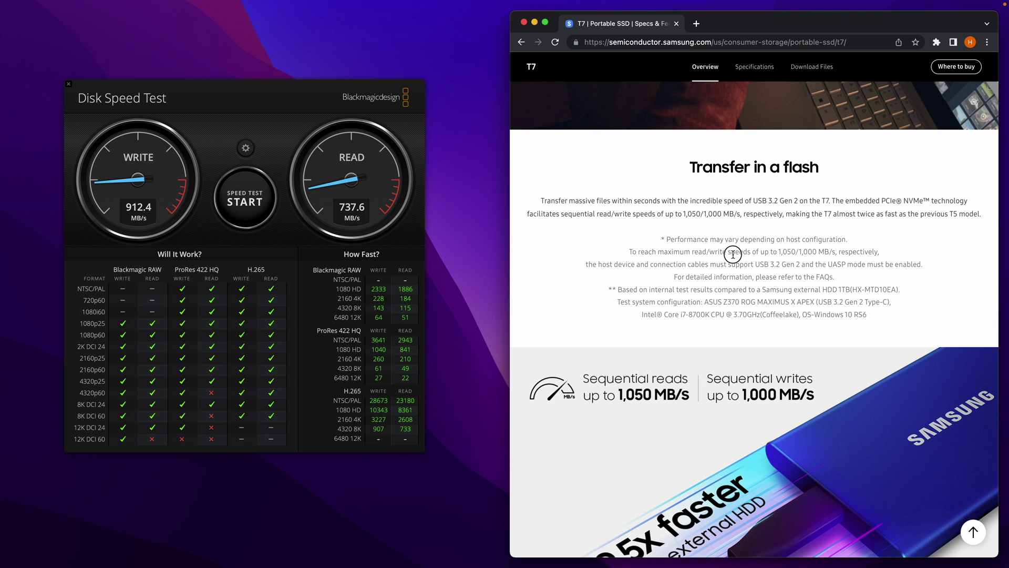
# Highlight the T7 page sentence rating read/write speeds up to 1,050/1,000 MB/s.
pyautogui.moveTo(733, 254); pyautogui.dragTo(817, 254)
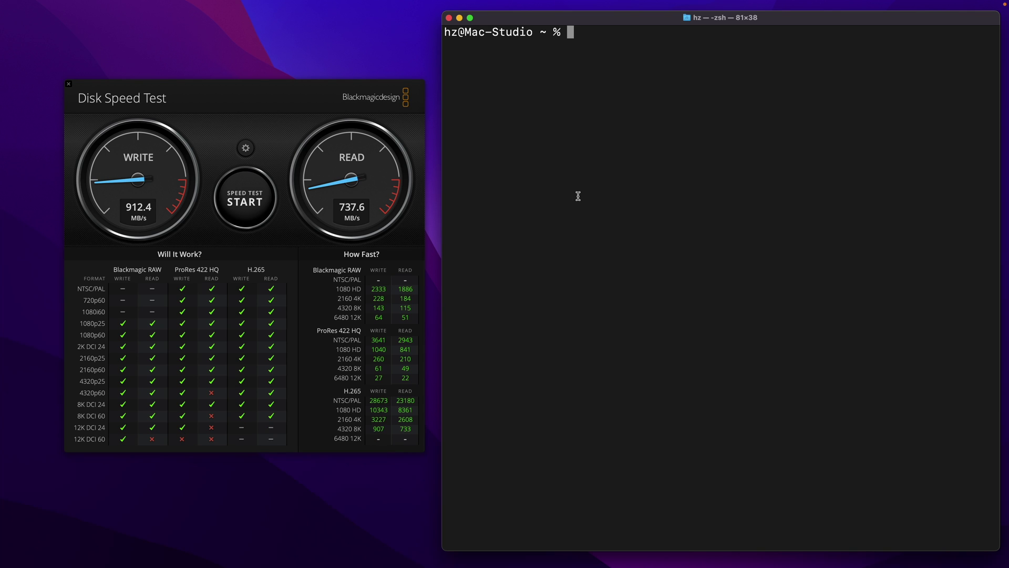
# Run iperf3 -c 192.168.2.219 to measure throughput, about 9.9 Gbits/sec, then stop it.
pyautogui.write('iperf3 -c 192.168.2.219')
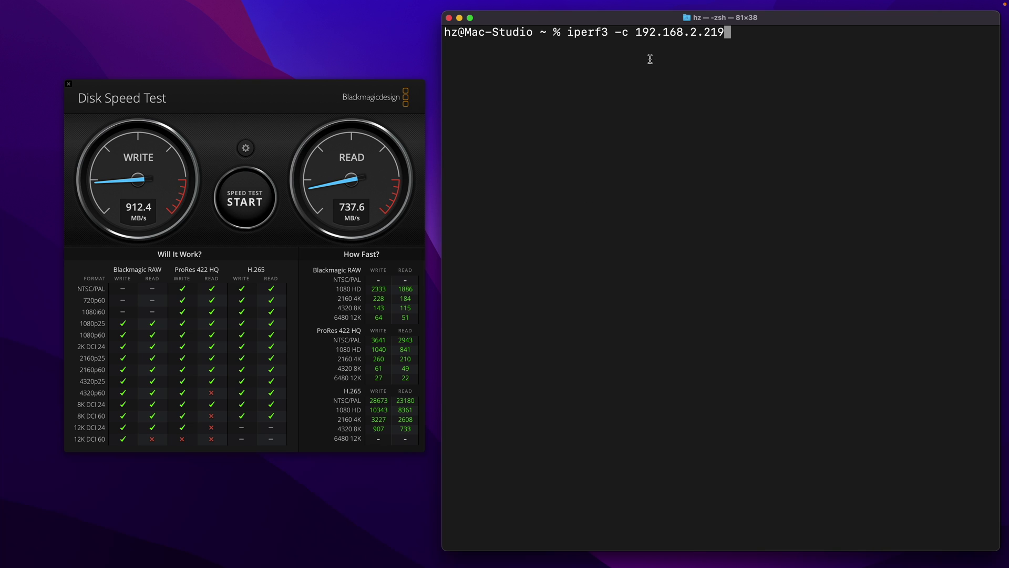
pyautogui.press('Return')
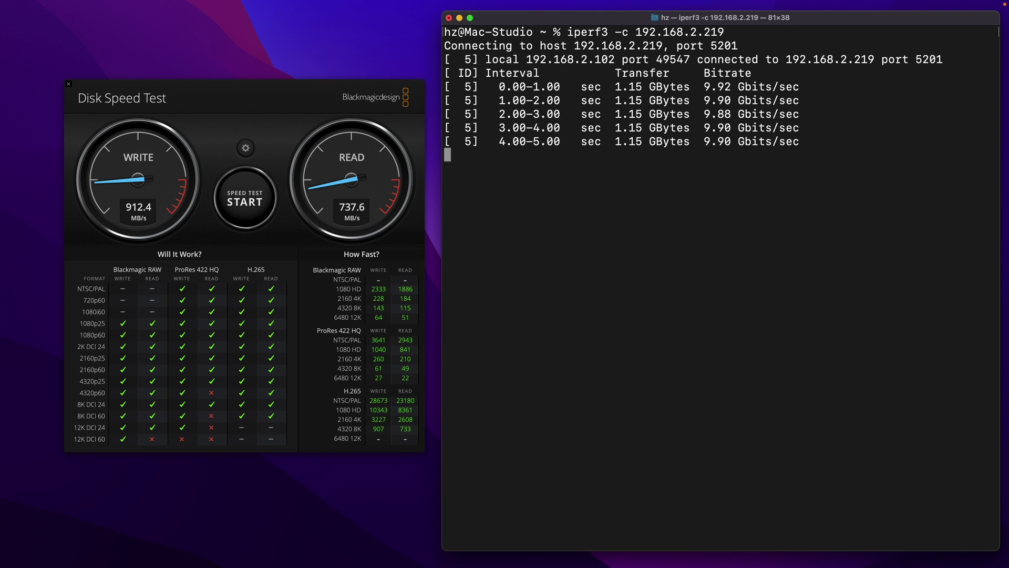
pyautogui.hotkey('ctrl', 'c')
# Rerun the iperf3 test with -R for reverse throughput of about 9.9 Gbits/sec, then stop it.
pyautogui.press('Up')
pyautogui.write('-R')
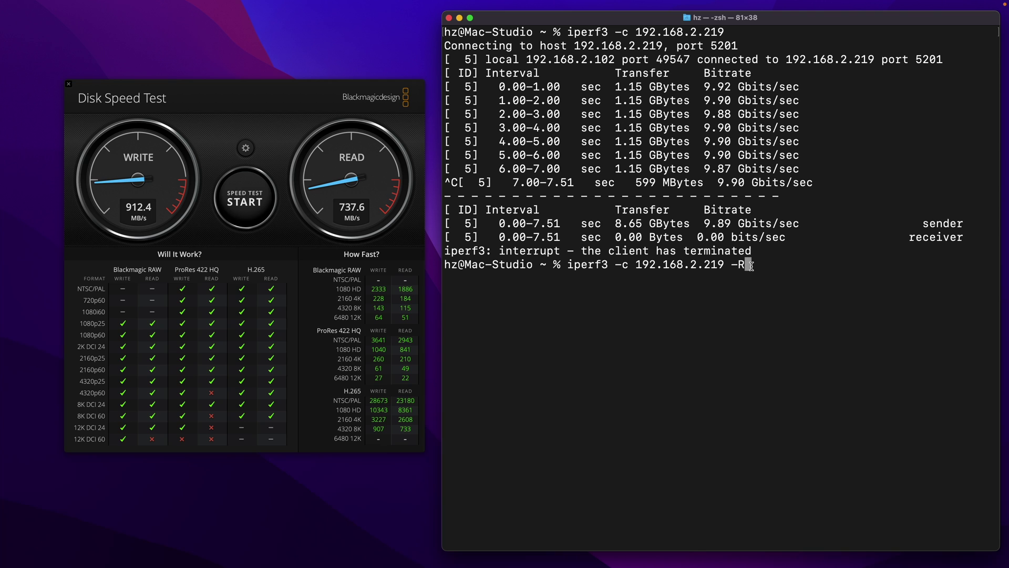
pyautogui.press('Return')
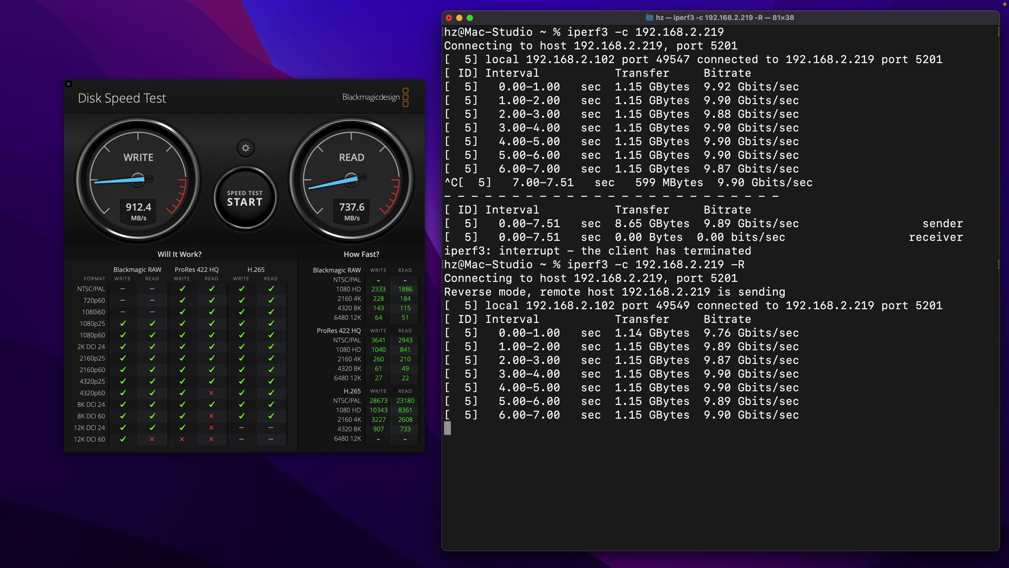
pyautogui.hotkey('ctrl', 'c')
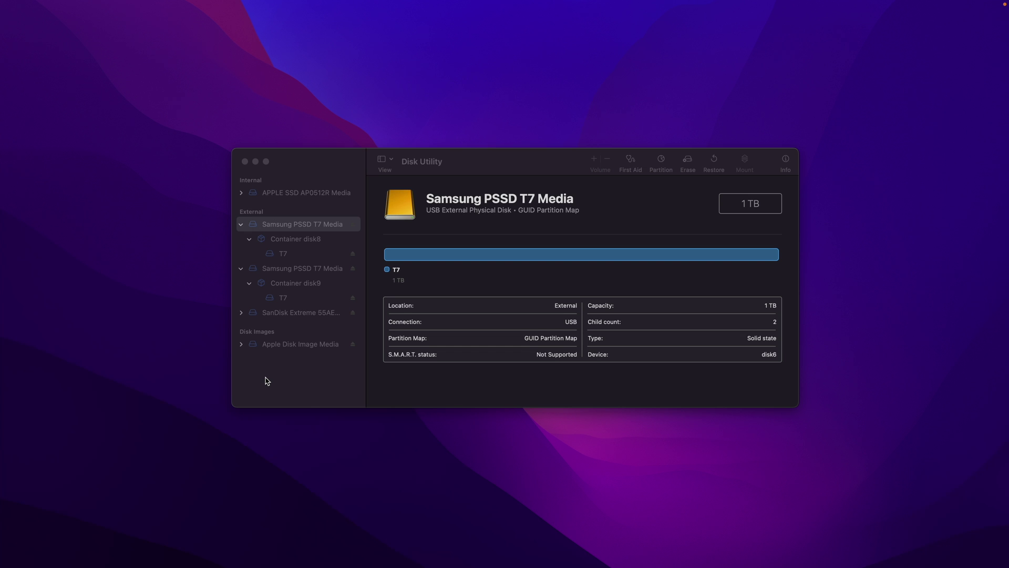
# Bring Disk Utility forward and launch RAID Assistant from the File menu.
pyautogui.click(426, 160)
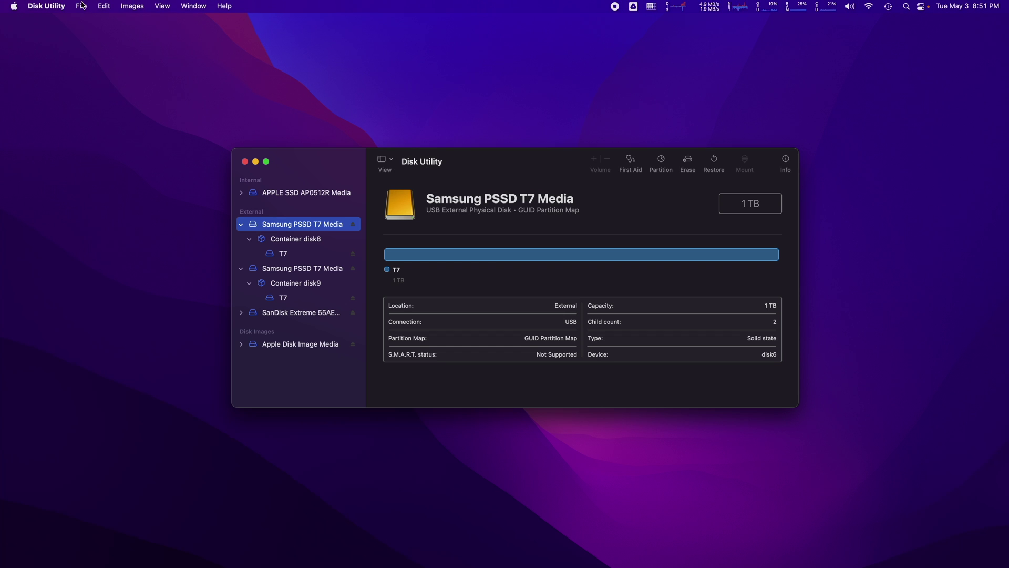
pyautogui.click(82, 6)
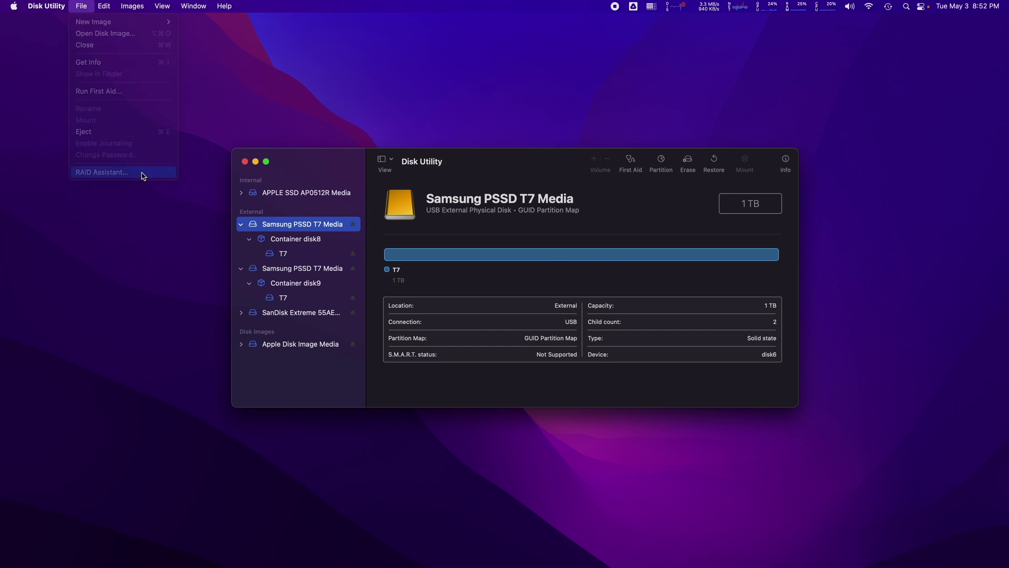
pyautogui.click(142, 176)
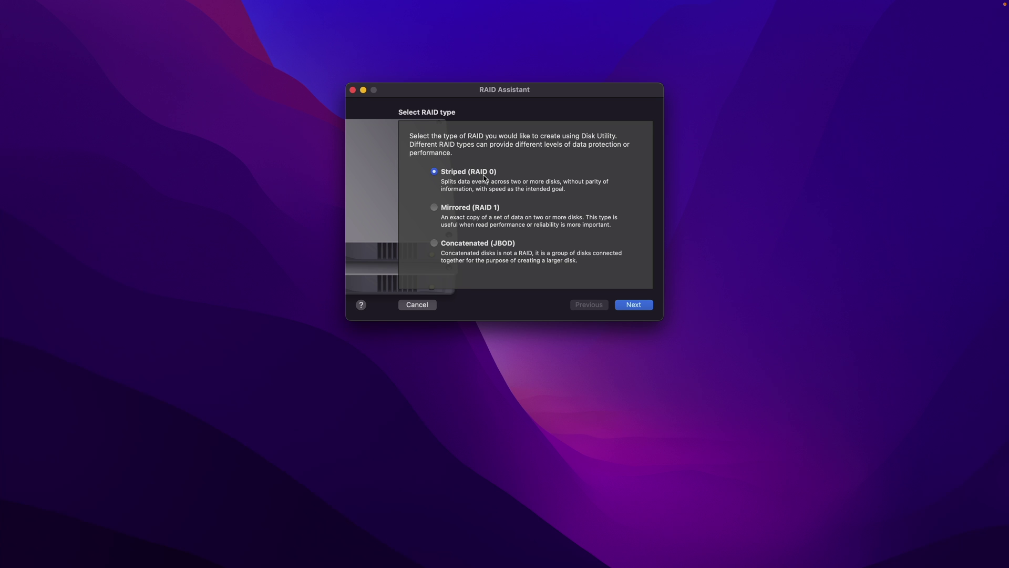
# Keep Striped (RAID 0) and select both Samsung T7 disks as members.
pyautogui.click(634, 305)
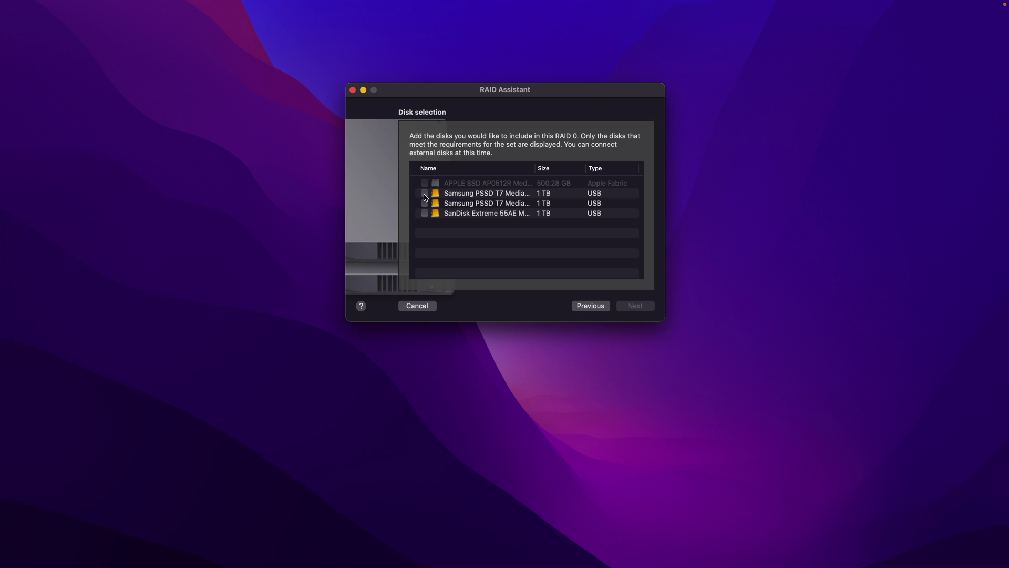
pyautogui.click(425, 193)
pyautogui.click(425, 203)
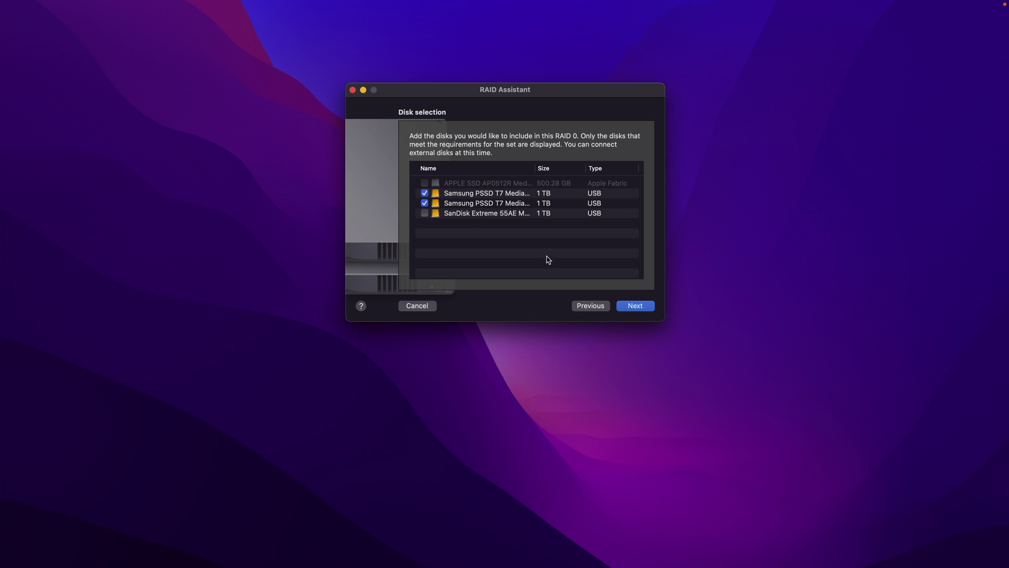
pyautogui.click(635, 305)
# Format the set as APFS, name it 'RAID', and confirm its creation.
pyautogui.click(523, 182)
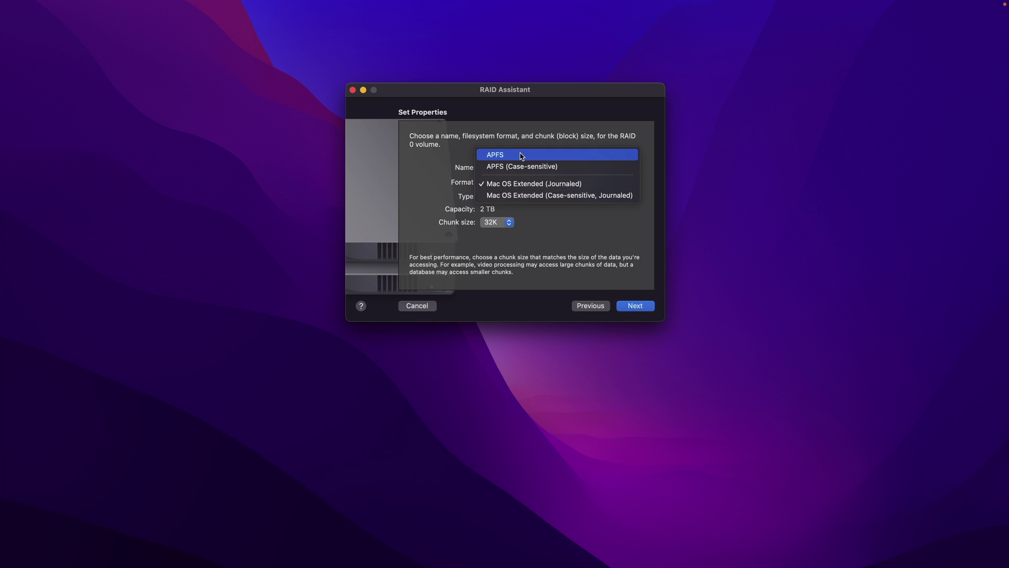
pyautogui.click(521, 156)
pyautogui.doubleClick(517, 167)
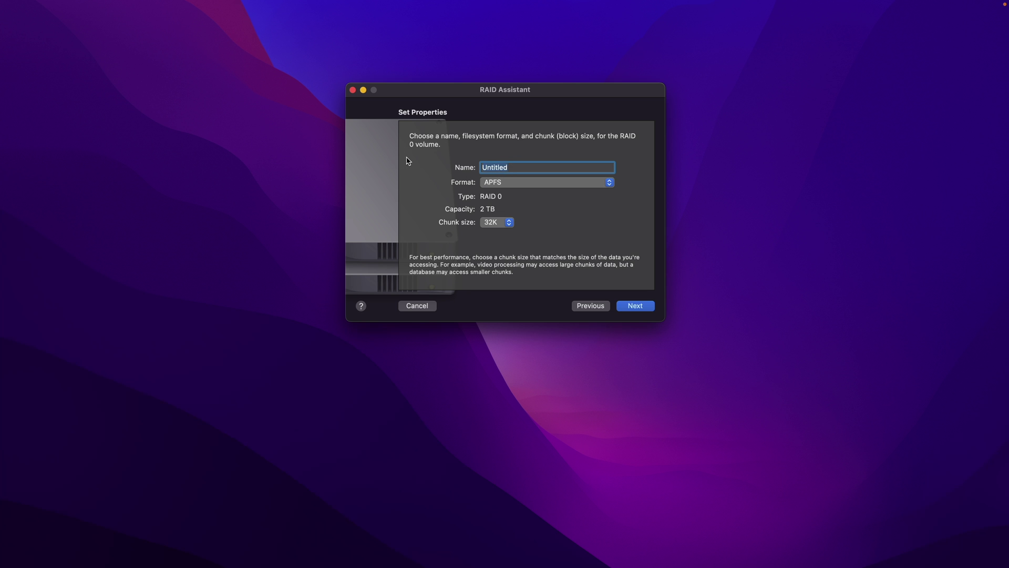
pyautogui.write('RAID 0')
pyautogui.click(631, 307)
pyautogui.click(541, 266)
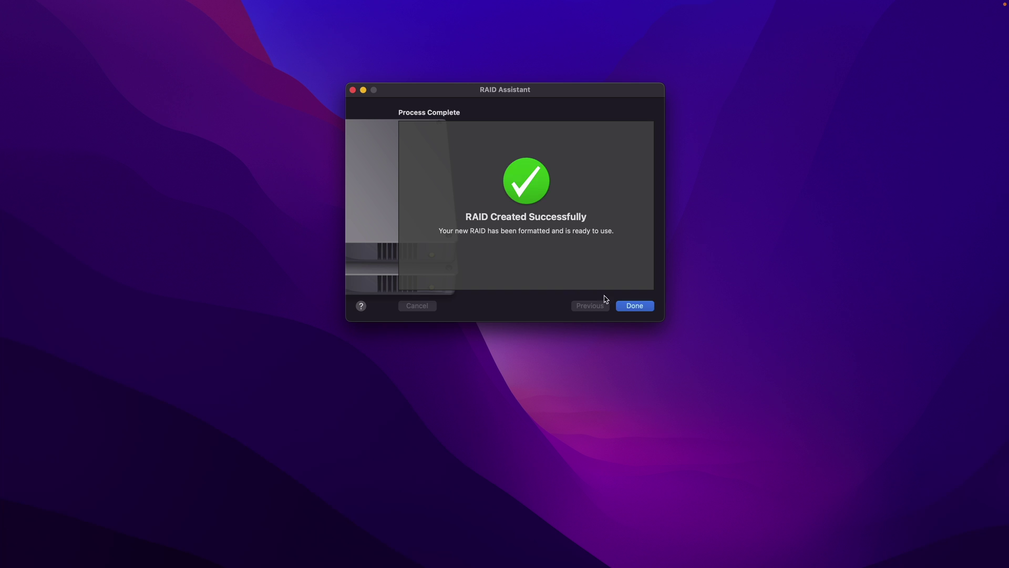
# Dismiss the finished RAID Assistant and select RAID 0 in the sidebar to see its details.
pyautogui.click(628, 306)
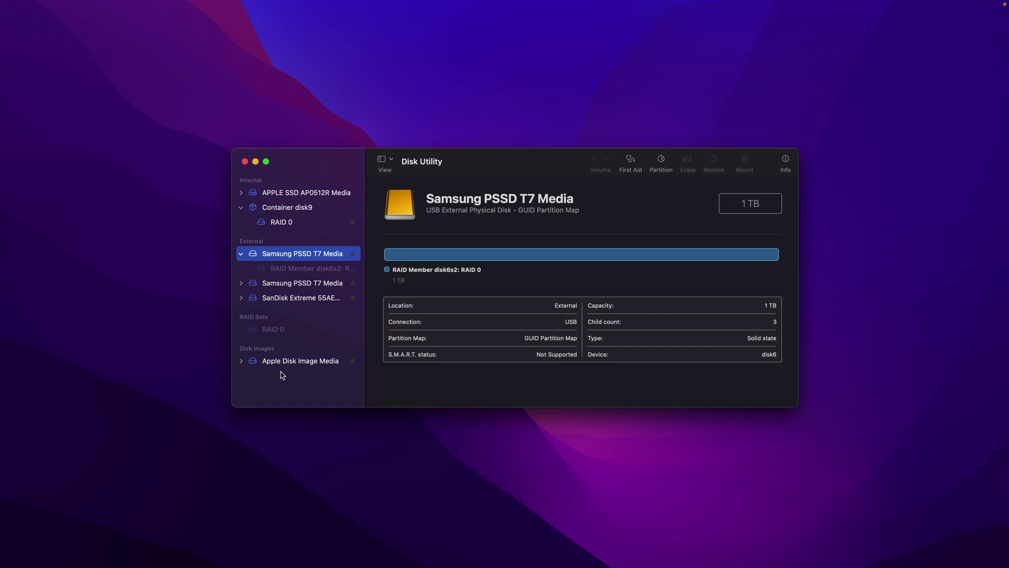
pyautogui.click(272, 330)
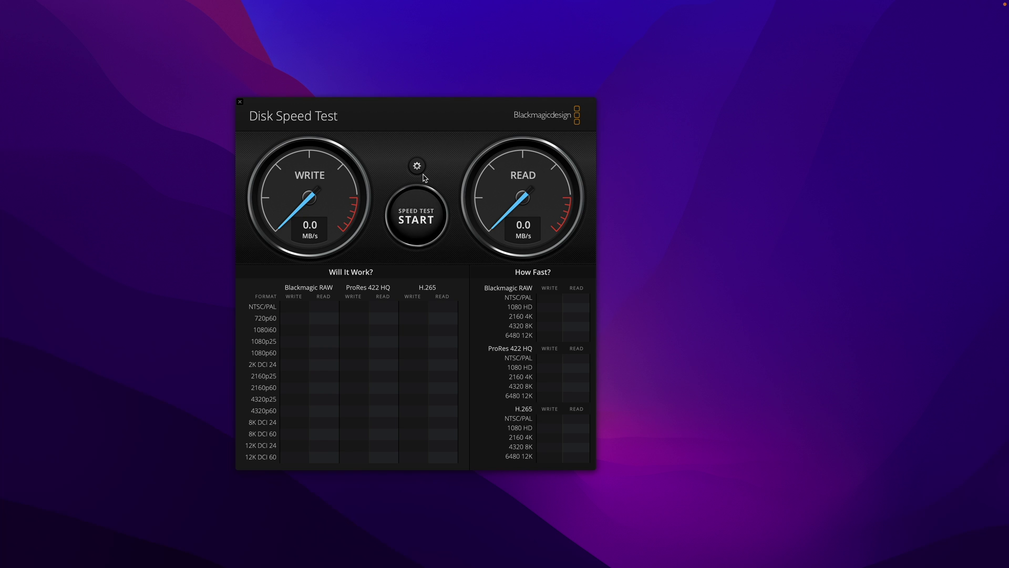
# Target the RAID 0 volume and benchmark it, reaching about 1432.3 MB/s write.
pyautogui.click(418, 167)
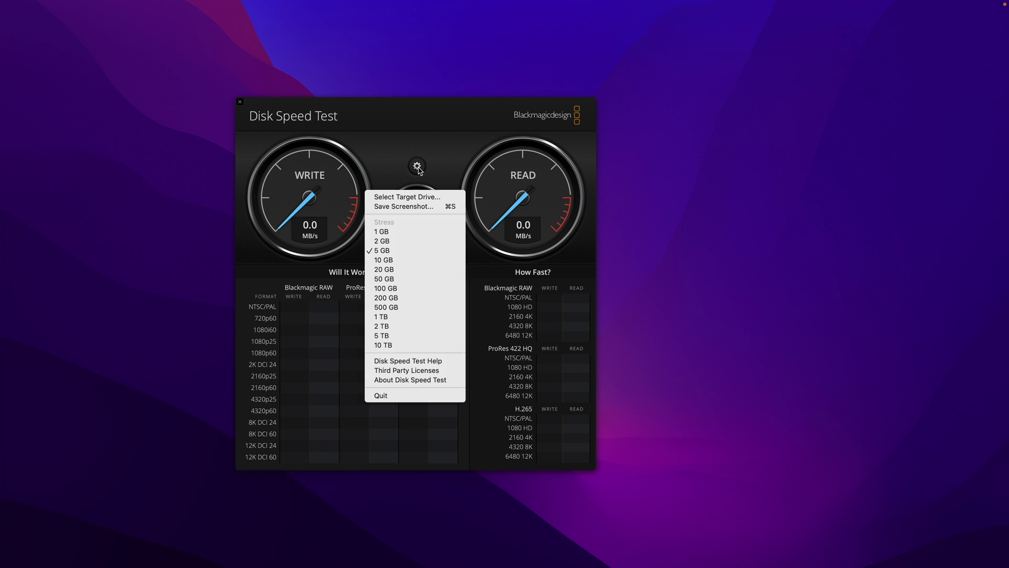
pyautogui.click(410, 197)
pyautogui.click(327, 257)
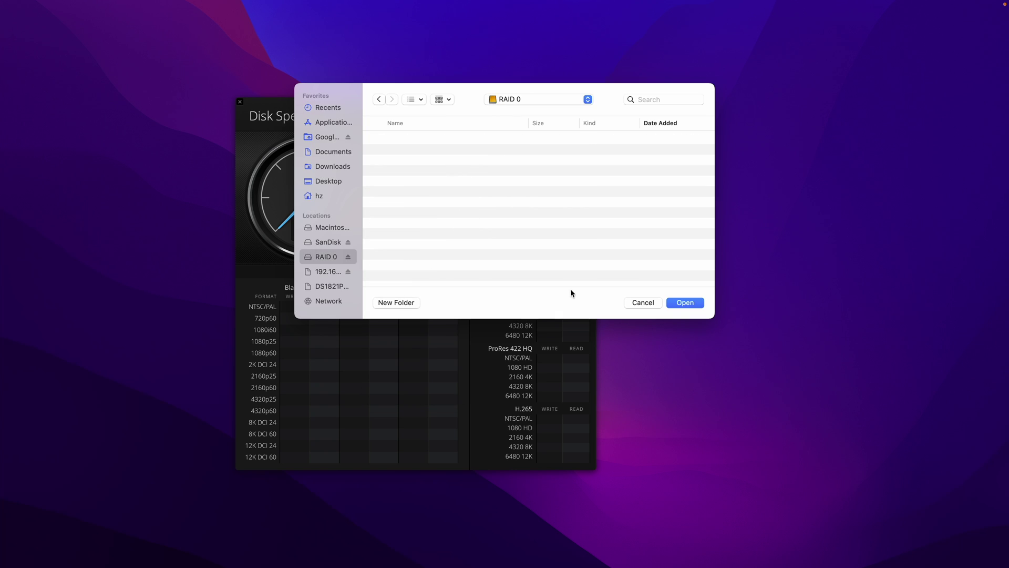
pyautogui.click(684, 303)
pyautogui.click(423, 213)
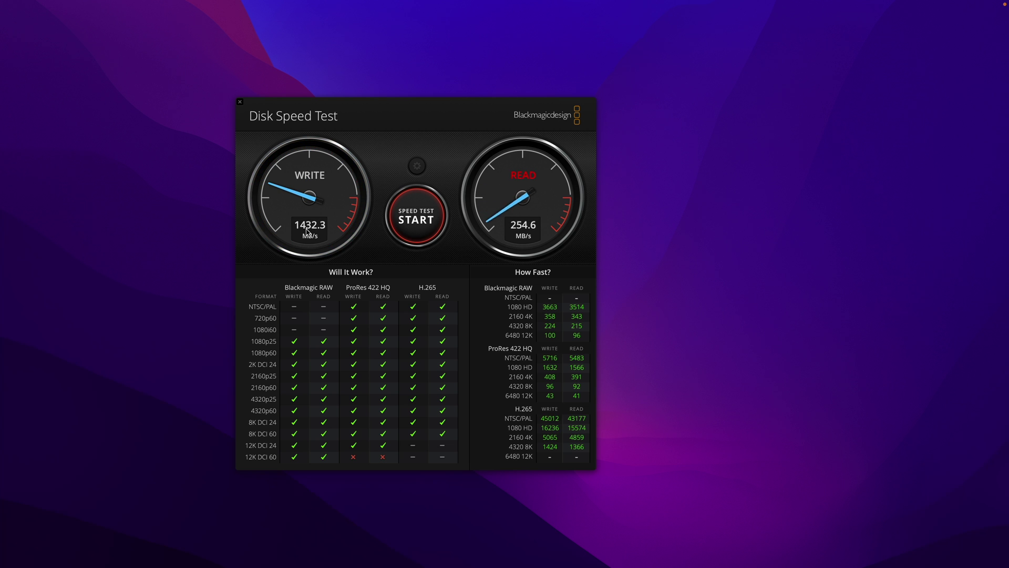
# Reselect RAID 0 as the target drive and start a fresh speed test run.
pyautogui.click(495, 158)
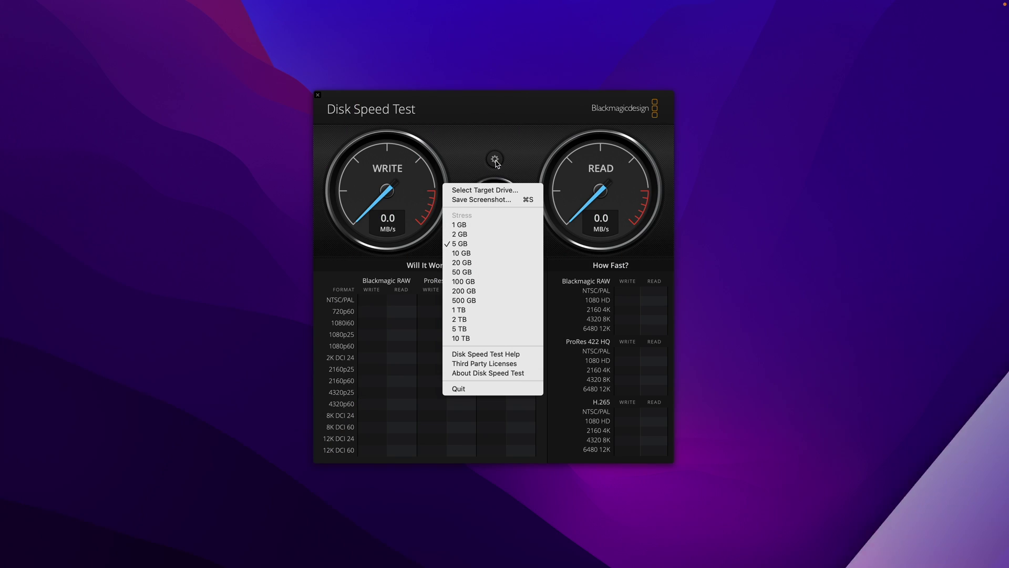
pyautogui.click(485, 191)
pyautogui.click(329, 258)
pyautogui.click(693, 303)
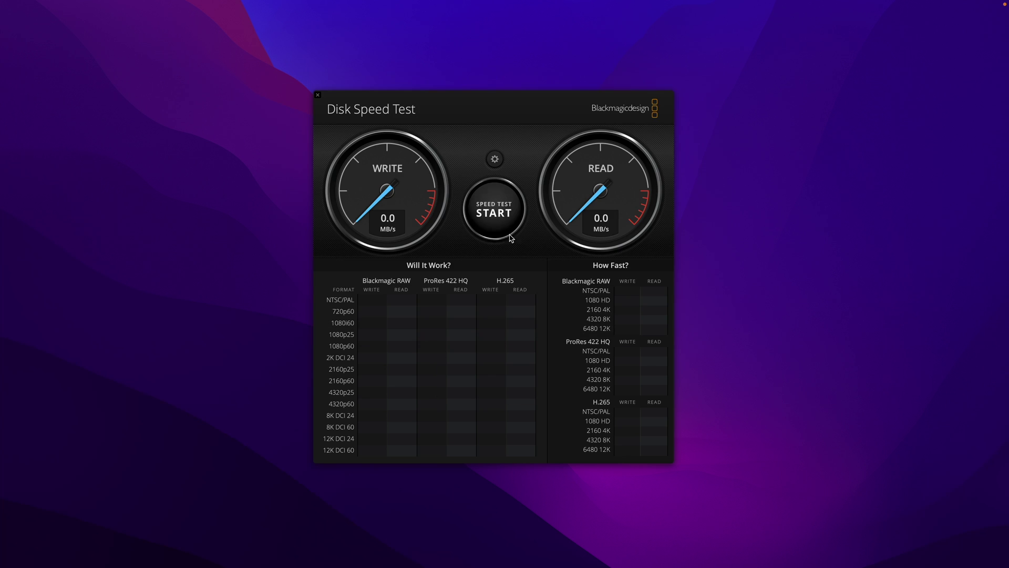
pyautogui.click(495, 211)
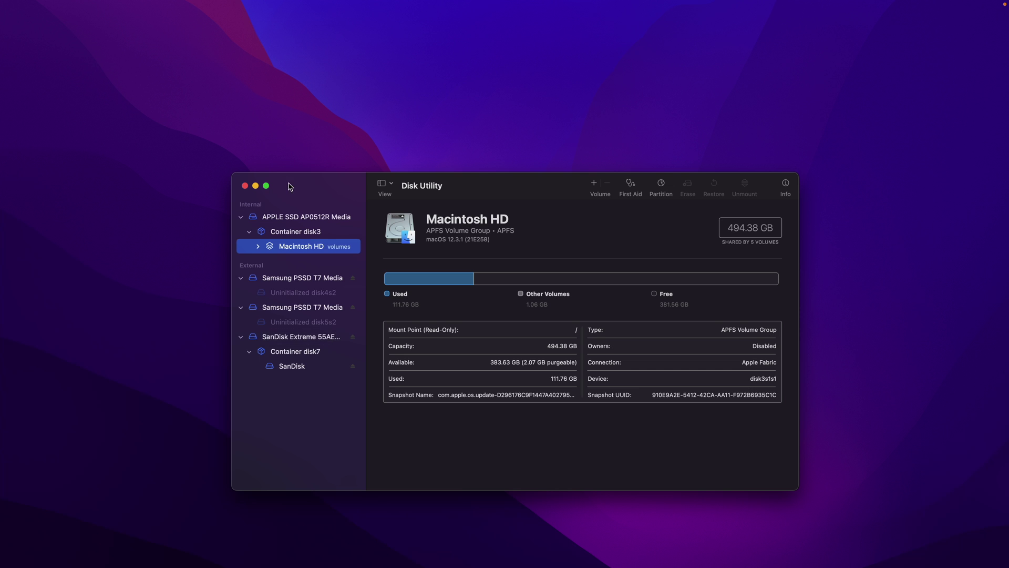
# Start a Striped (RAID 0) set in RAID Assistant with both T7s and the SanDisk Extreme.
pyautogui.click(82, 5)
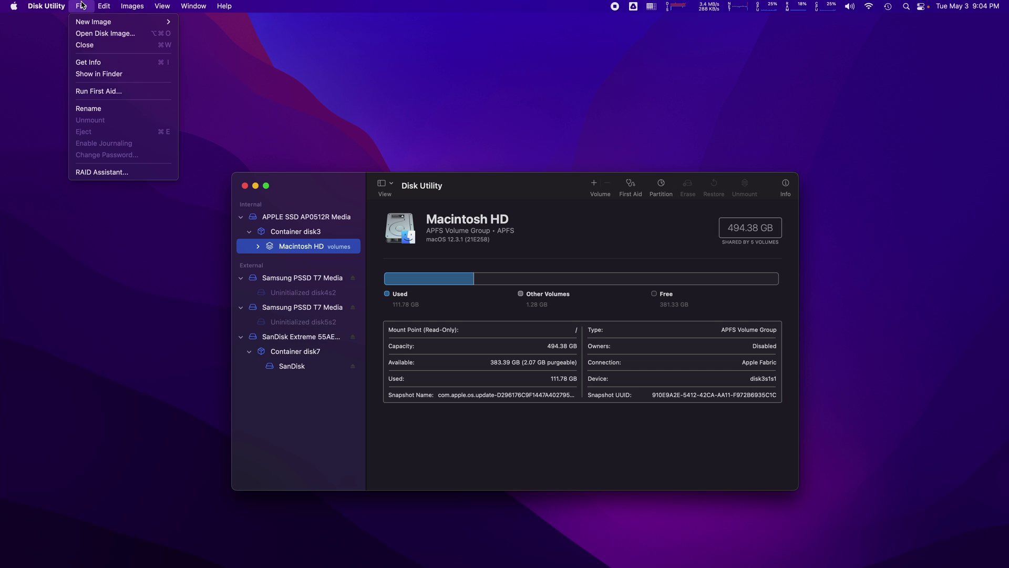
pyautogui.click(128, 171)
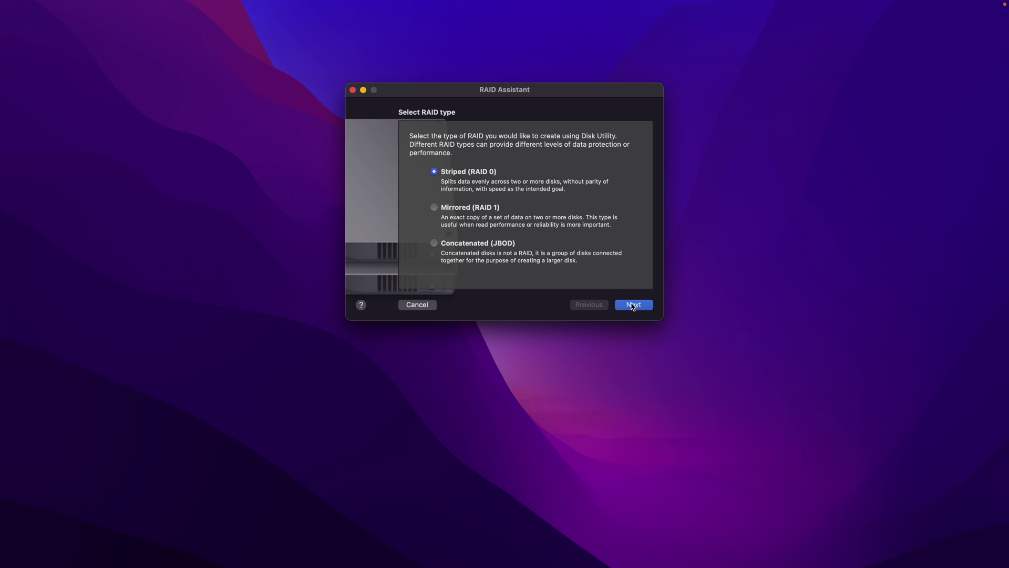
pyautogui.click(633, 306)
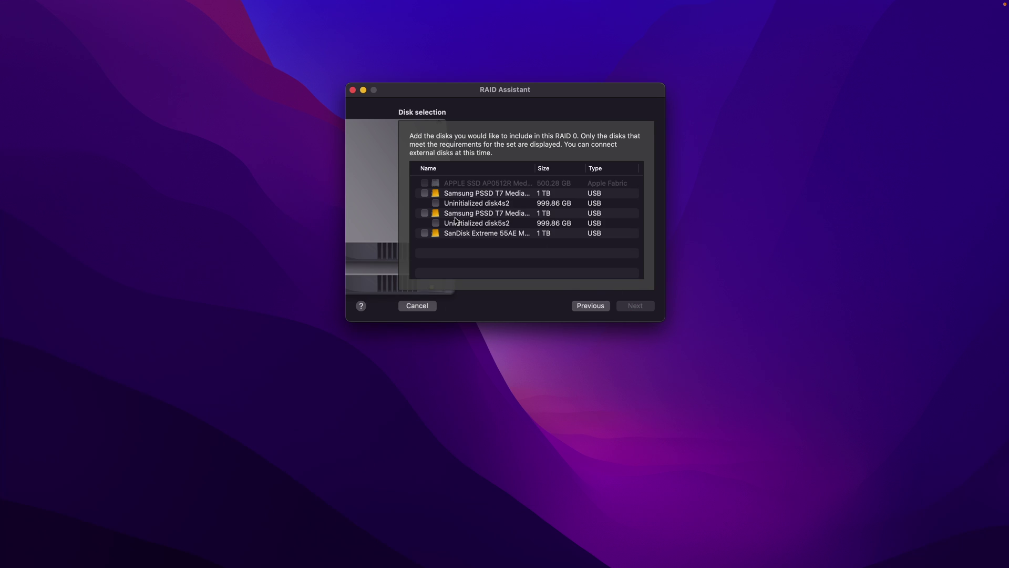
pyautogui.click(425, 193)
pyautogui.click(425, 213)
pyautogui.click(426, 234)
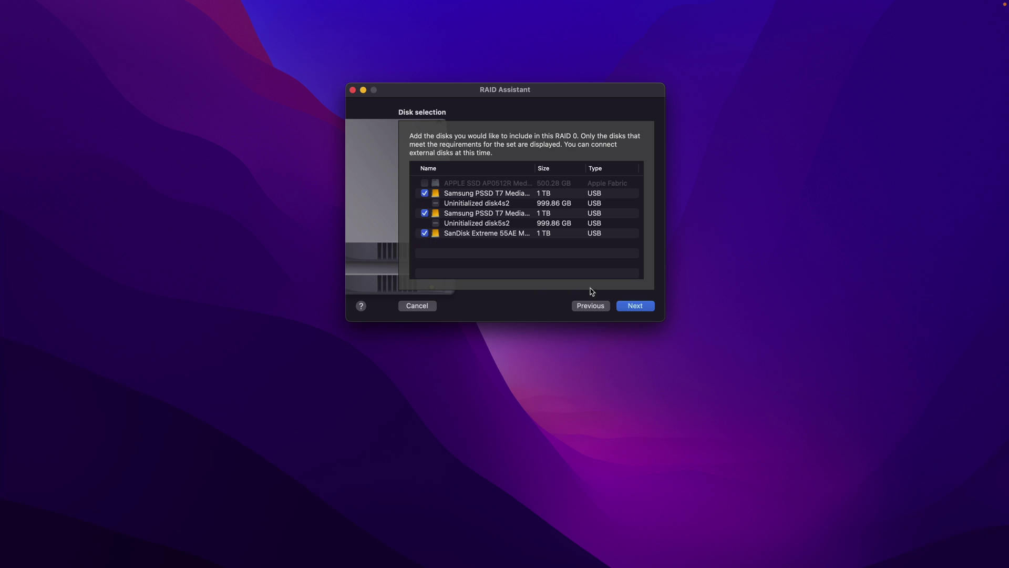
# Format the set as APFS, name it 'RAID 0', and confirm its creation.
pyautogui.click(639, 307)
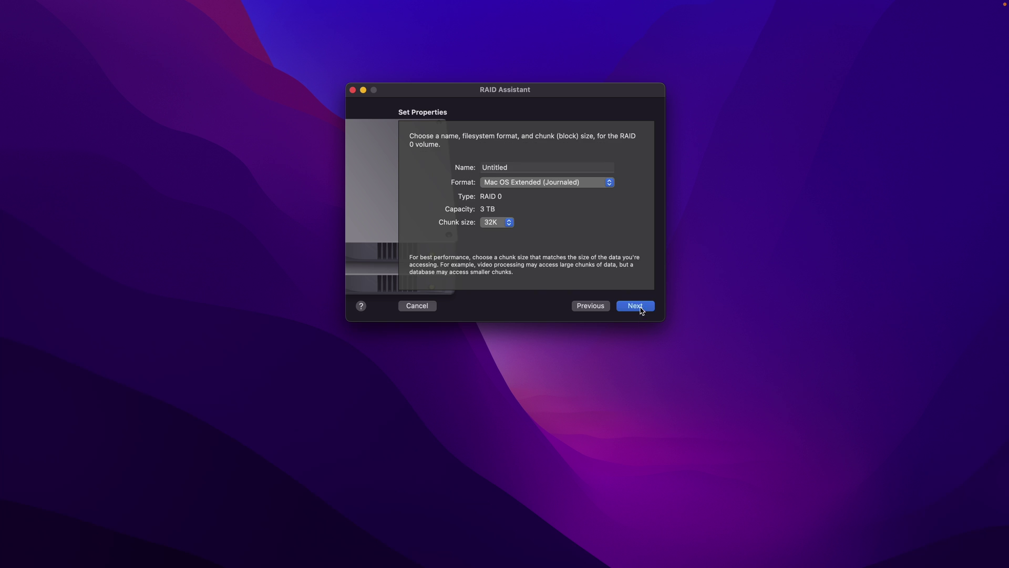
pyautogui.click(538, 183)
pyautogui.click(513, 154)
pyautogui.write('RAID 0')
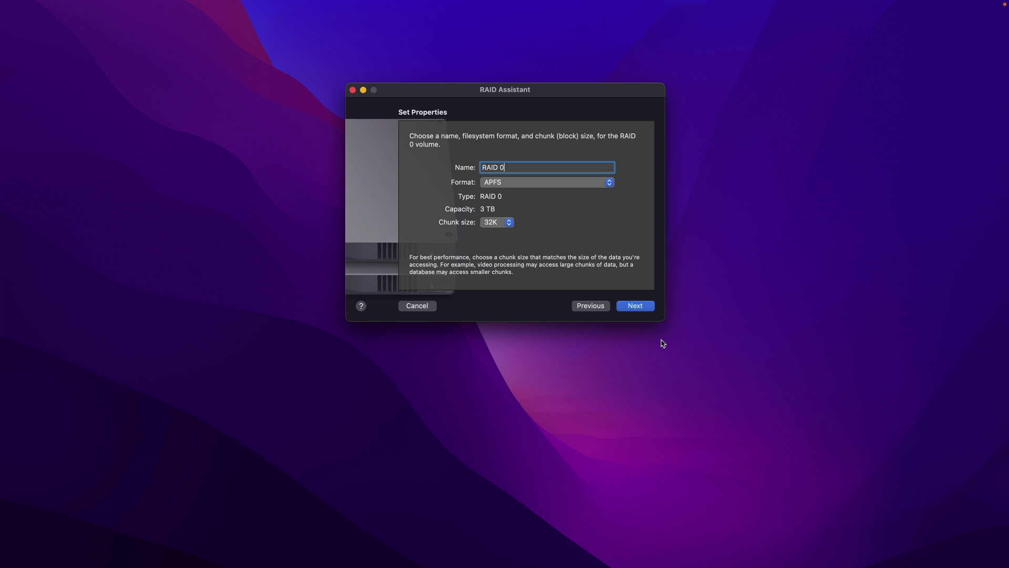
pyautogui.click(631, 307)
pyautogui.click(530, 268)
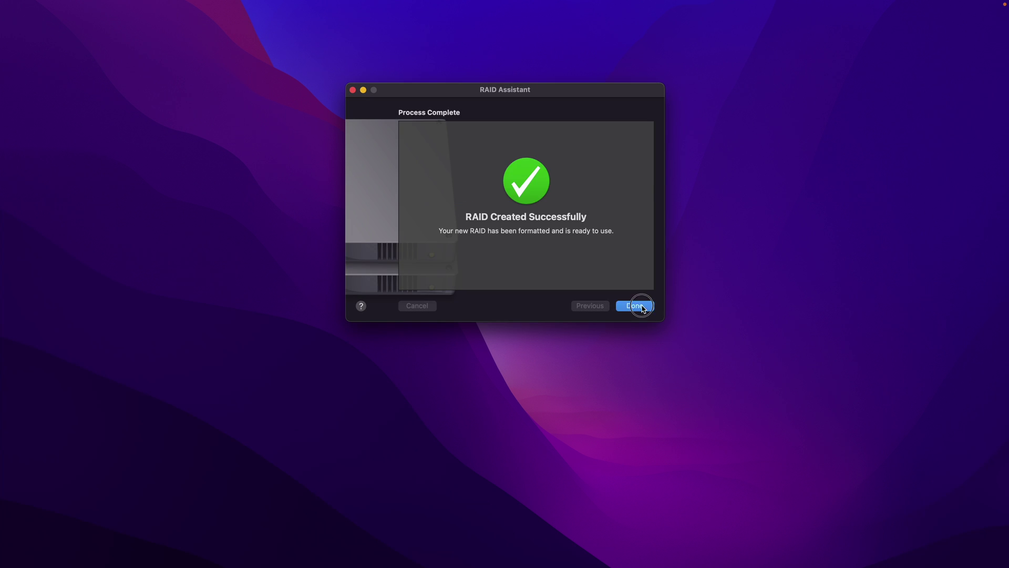
# Dismiss the RAID success message, set the new RAID 0 volume as the Disk Speed Test target, and start benchmarking.
pyautogui.click(641, 306)
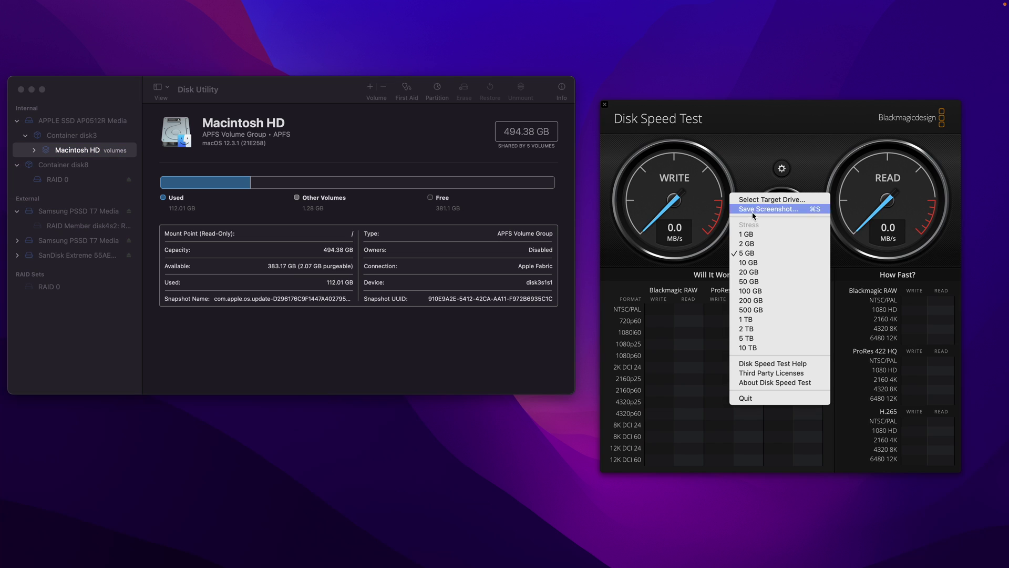
pyautogui.click(757, 202)
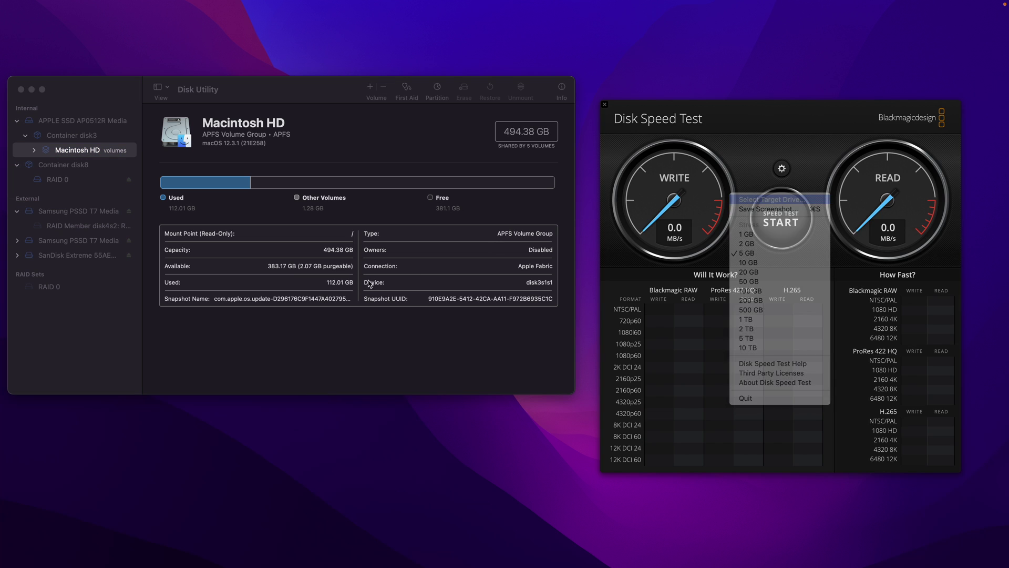
pyautogui.click(694, 304)
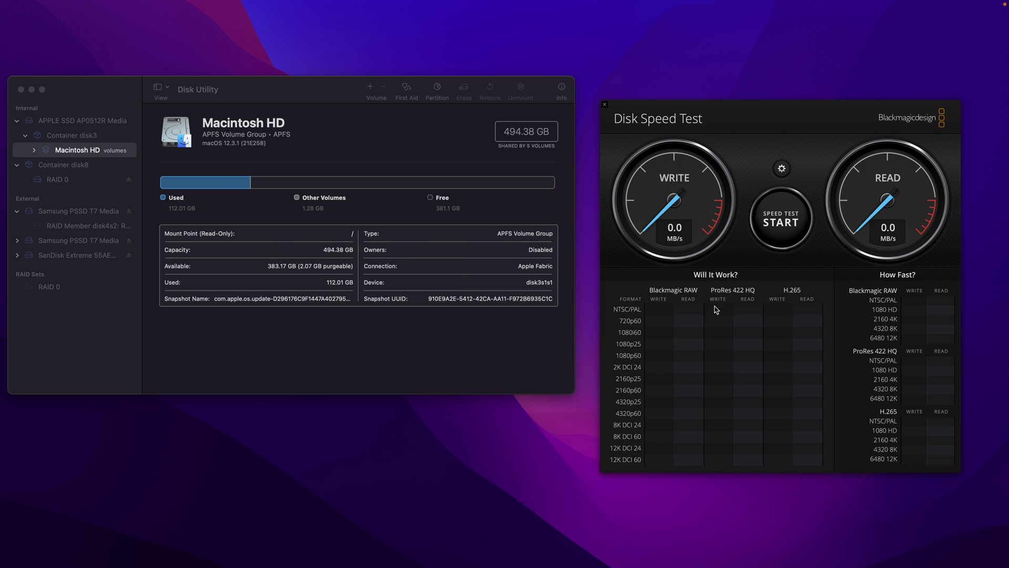
pyautogui.click(788, 217)
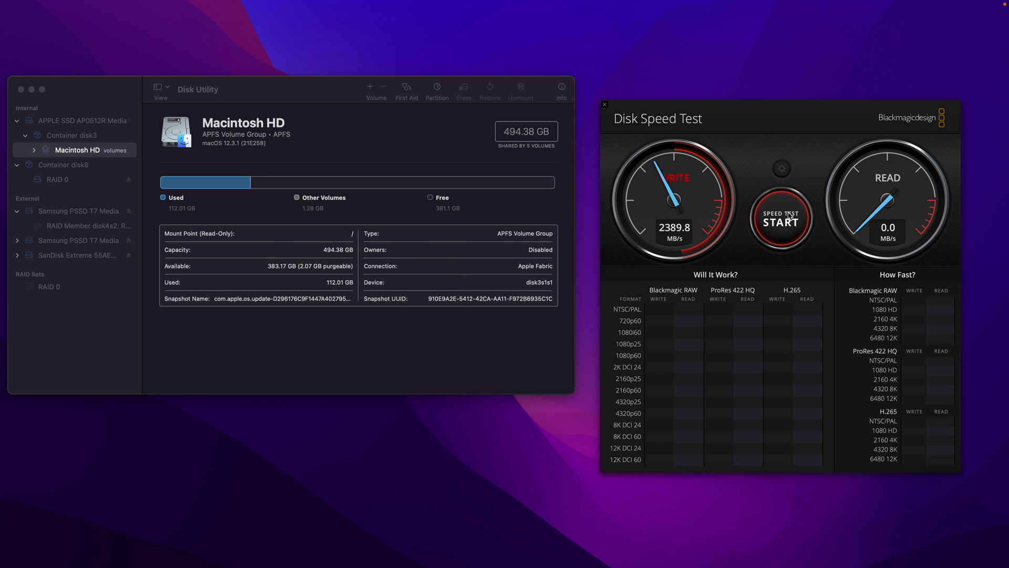